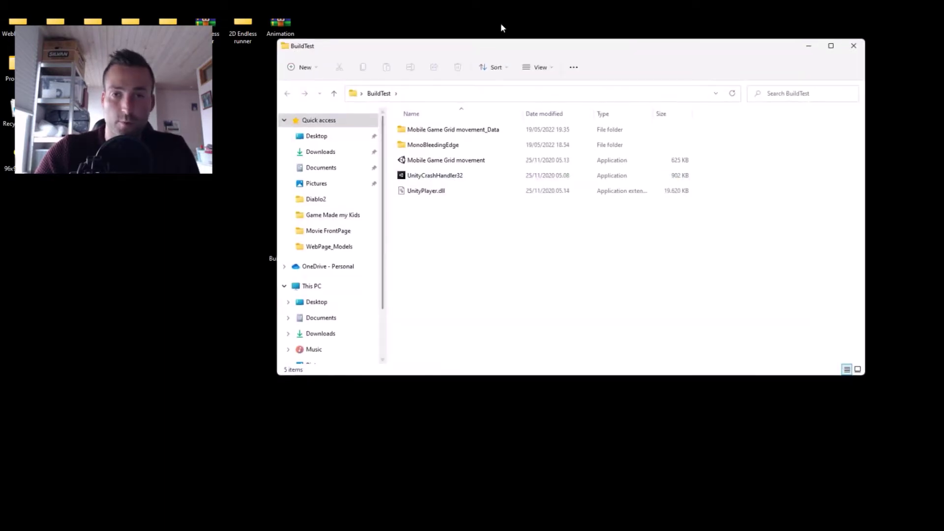
- Move the BuildTest Explorer window aside and select the UnityCrashHandler32 file
{"action": "left_click_drag", "start_coordinate": [492, 55], "coordinate": [519, 114]}
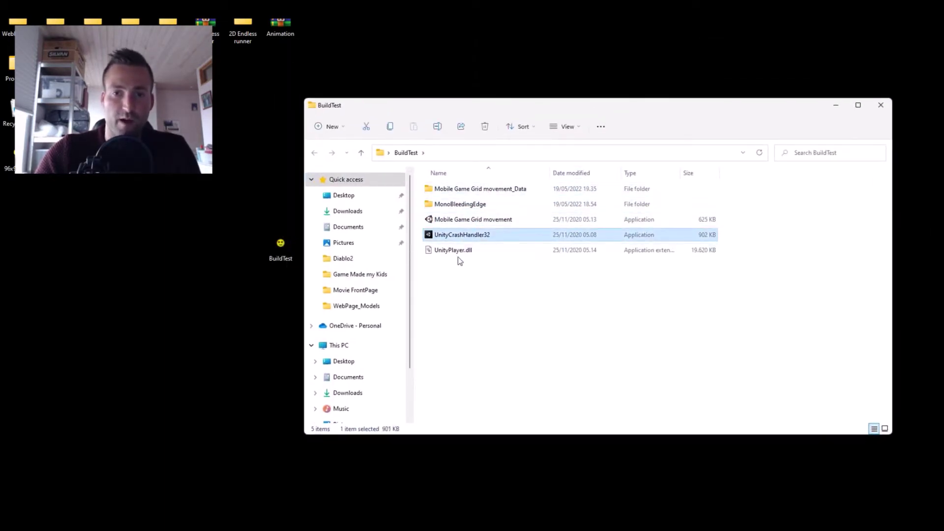
{"action": "left_click", "coordinate": [461, 234]}
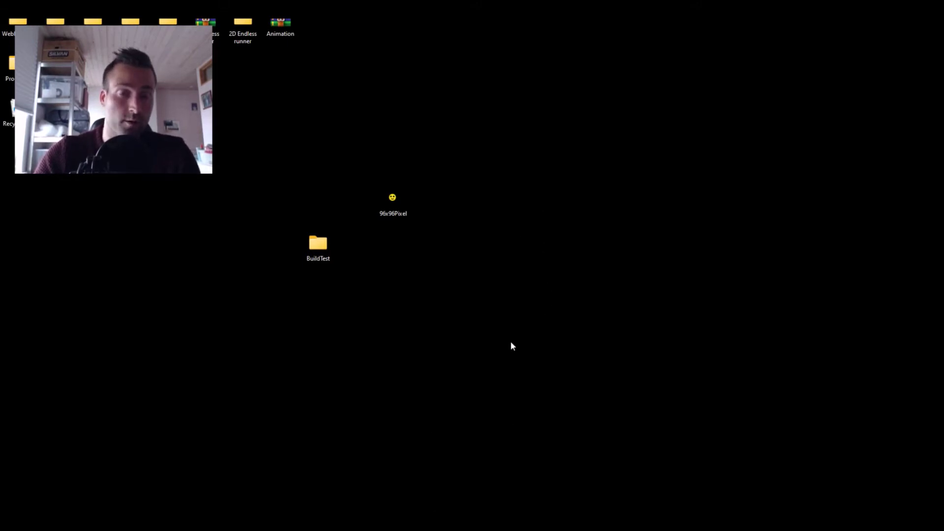
- Restore and widen Chrome, then search Google for 'winrar'
{"action": "key", "text": "alt+Tab"}
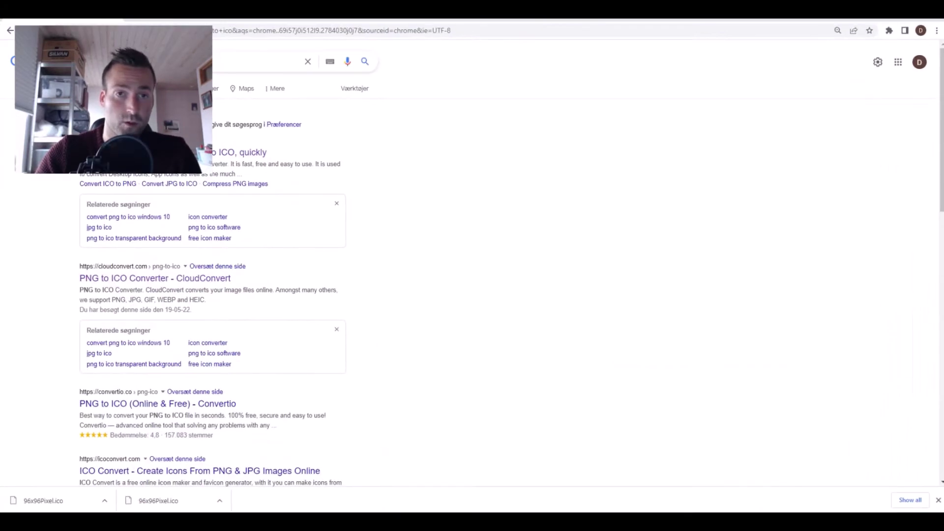
{"action": "double_click", "coordinate": [420, 20]}
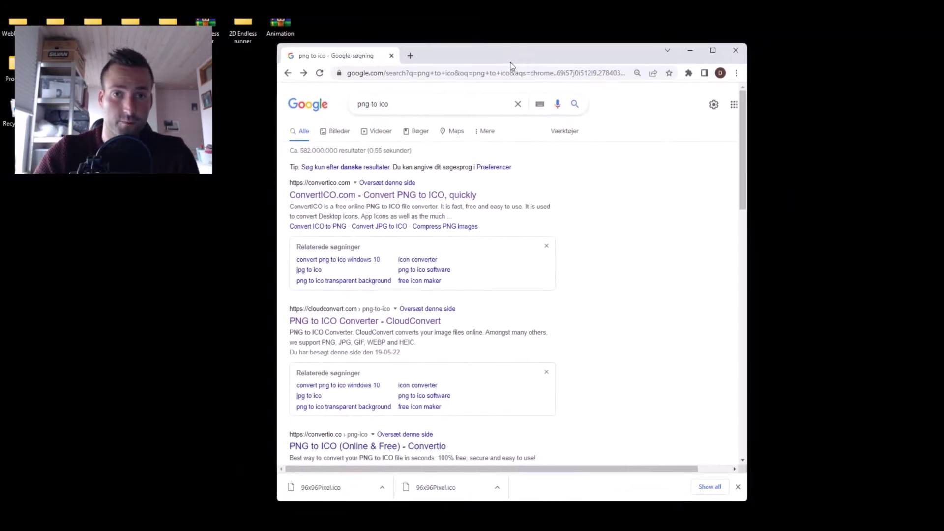
{"action": "left_click_drag", "start_coordinate": [704, 64], "coordinate": [837, 63]}
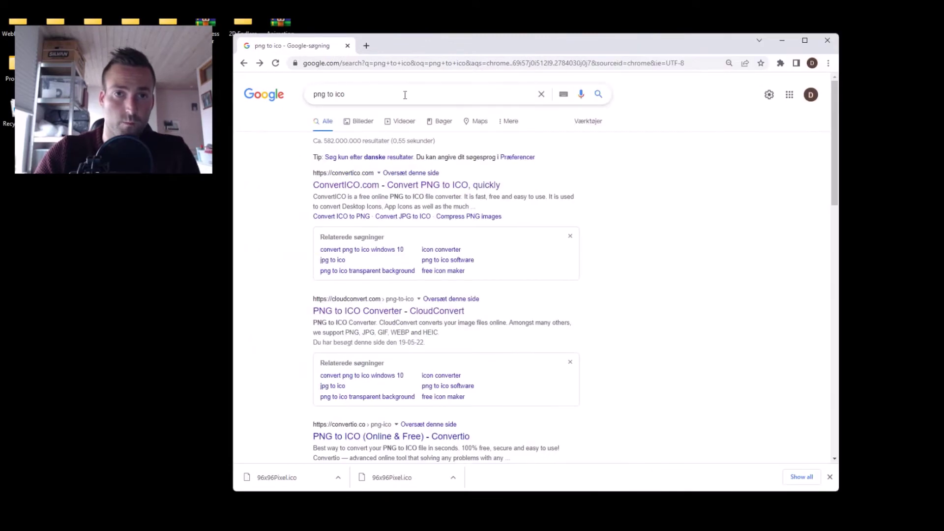
{"action": "triple_click", "coordinate": [382, 94]}
{"action": "type", "text": "winrar"}
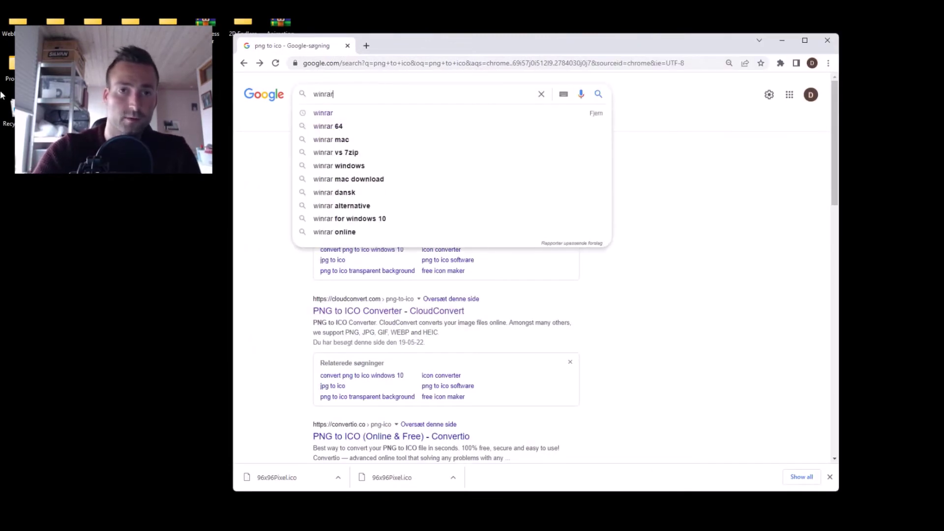
{"action": "key", "text": "Return"}
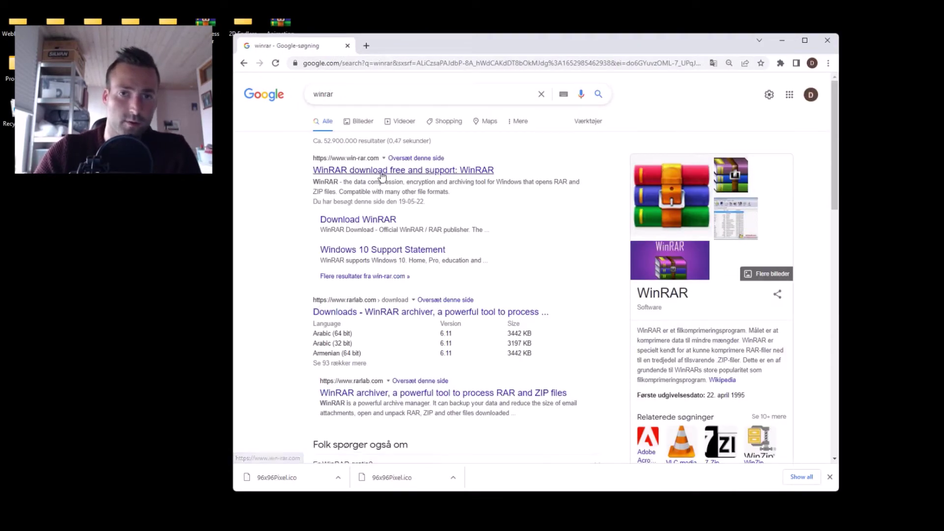
- Visit the official win-rar.com download site, go back to the results and minimise Chrome
{"action": "left_click", "coordinate": [461, 176]}
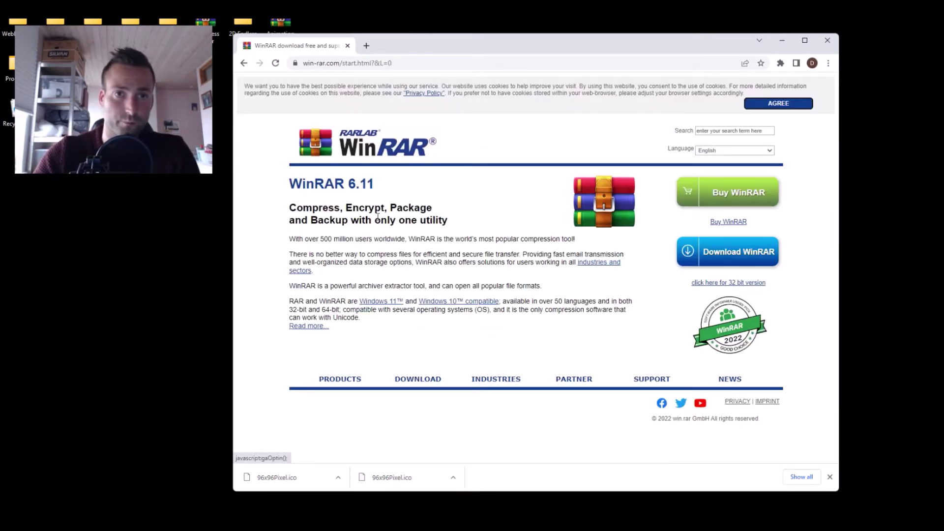
{"action": "left_click", "coordinate": [244, 63]}
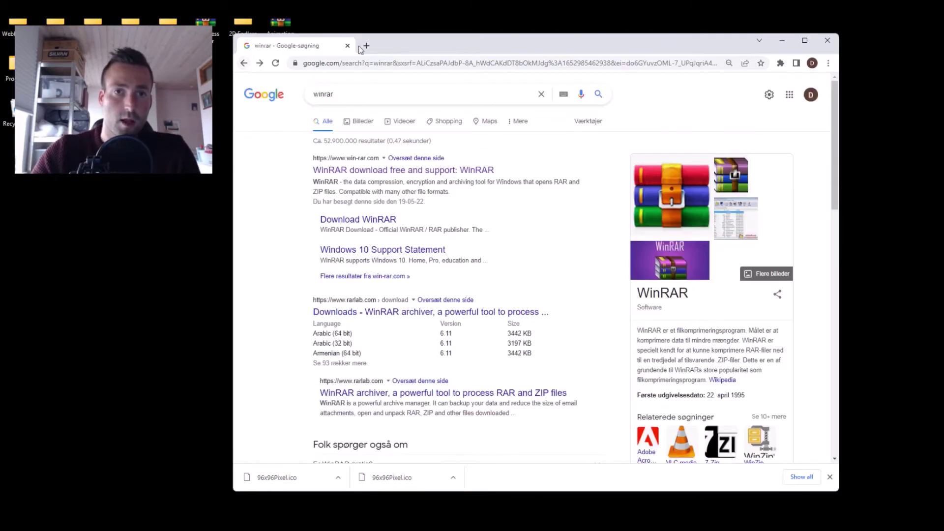
{"action": "left_click", "coordinate": [781, 41]}
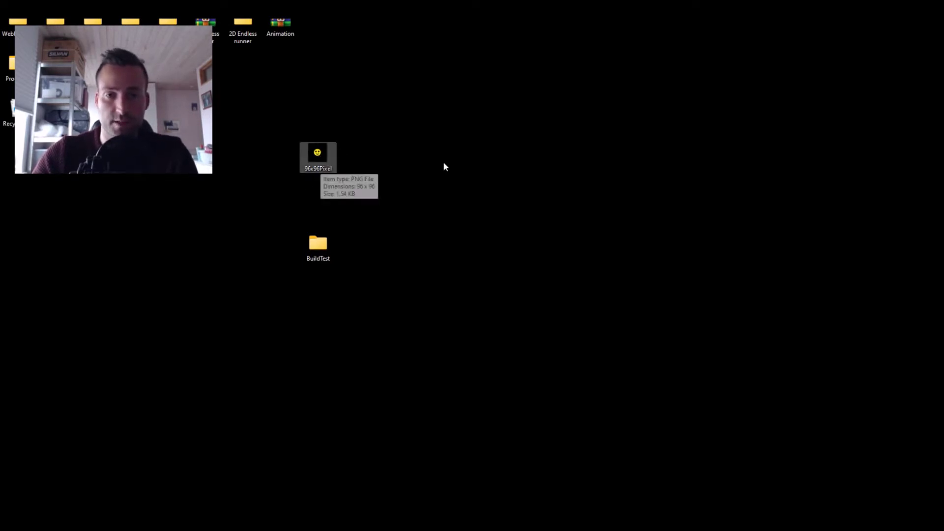
- Search Google for 'png to ico' and open CloudConvert's PNG to ICO converter
{"action": "key", "text": "alt+Tab"}
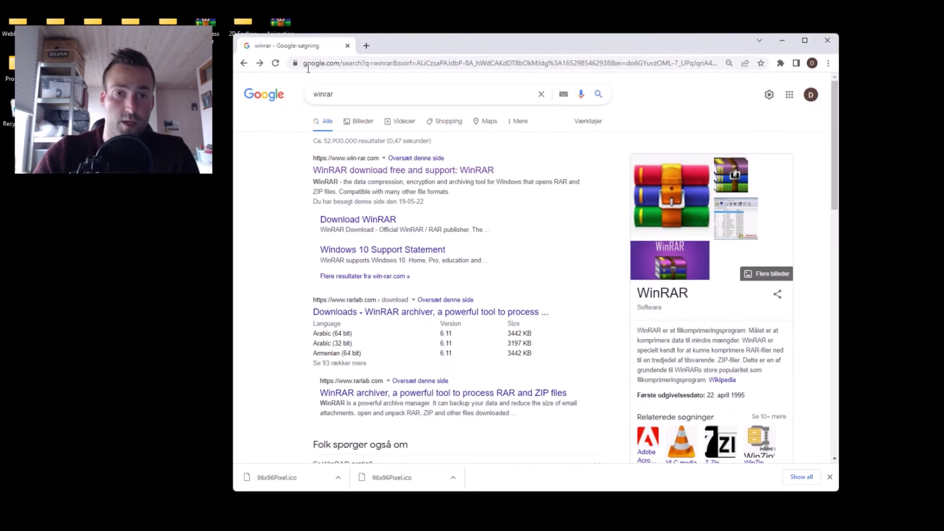
{"action": "left_click", "coordinate": [353, 93]}
{"action": "key", "text": "ctrl+a"}
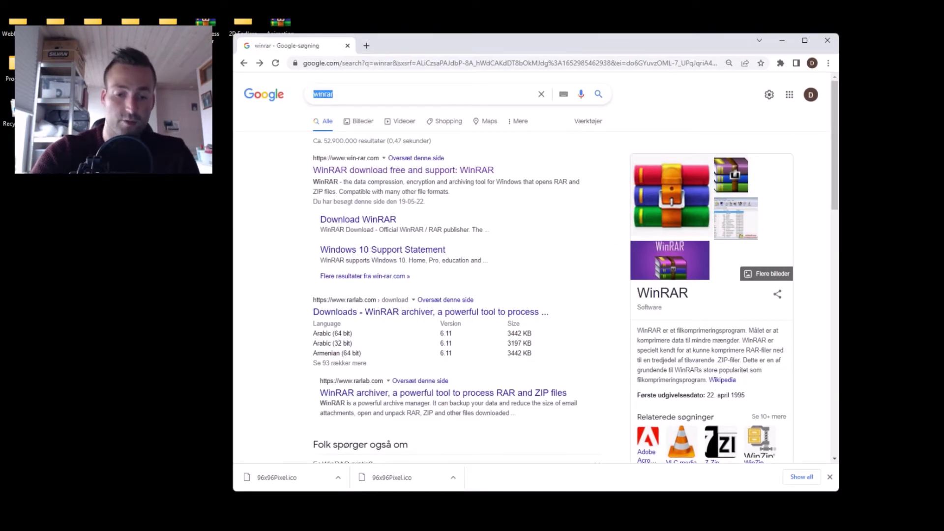
{"action": "type", "text": "png to ico"}
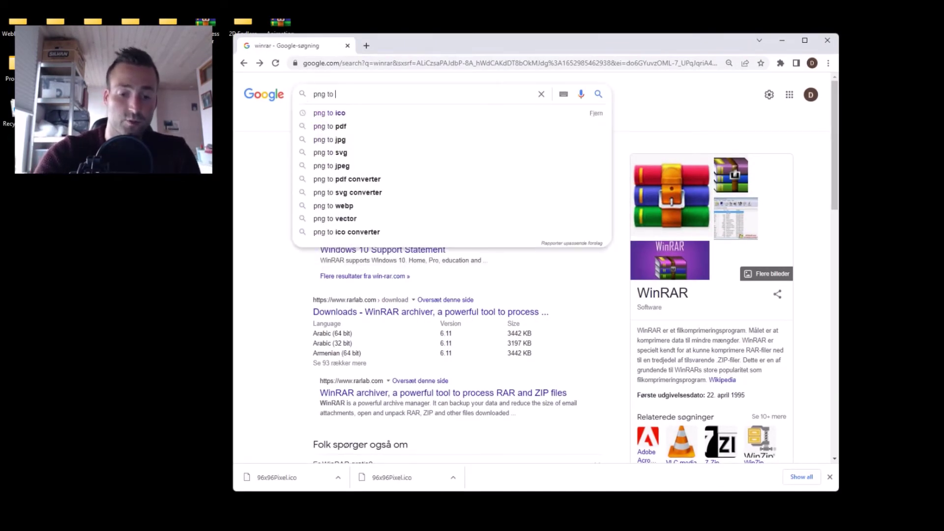
{"action": "key", "text": "Return"}
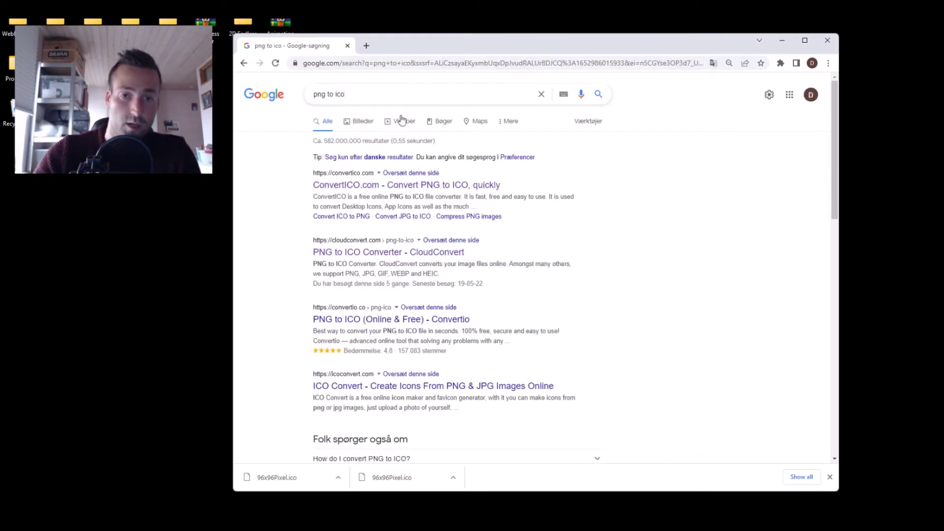
{"action": "scroll", "coordinate": [599, 176], "scroll_direction": "down", "scroll_amount": 1}
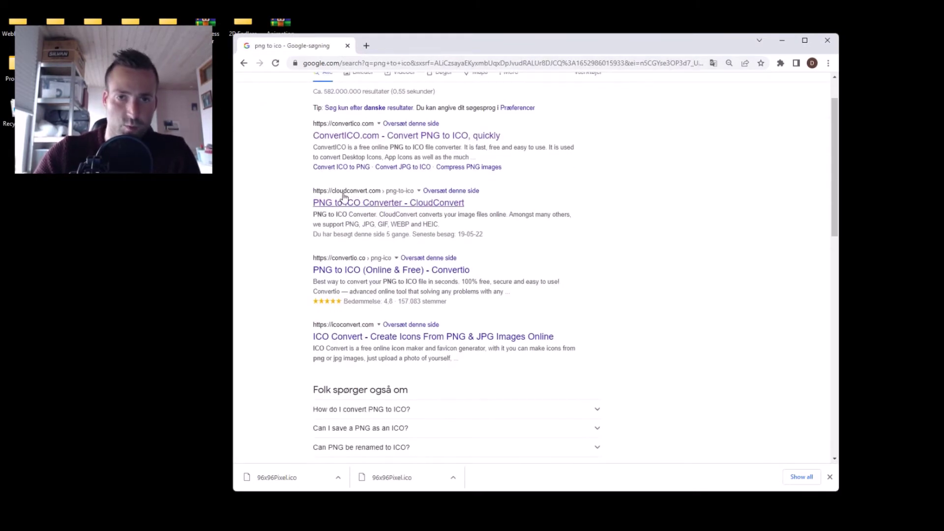
{"action": "left_click", "coordinate": [322, 203]}
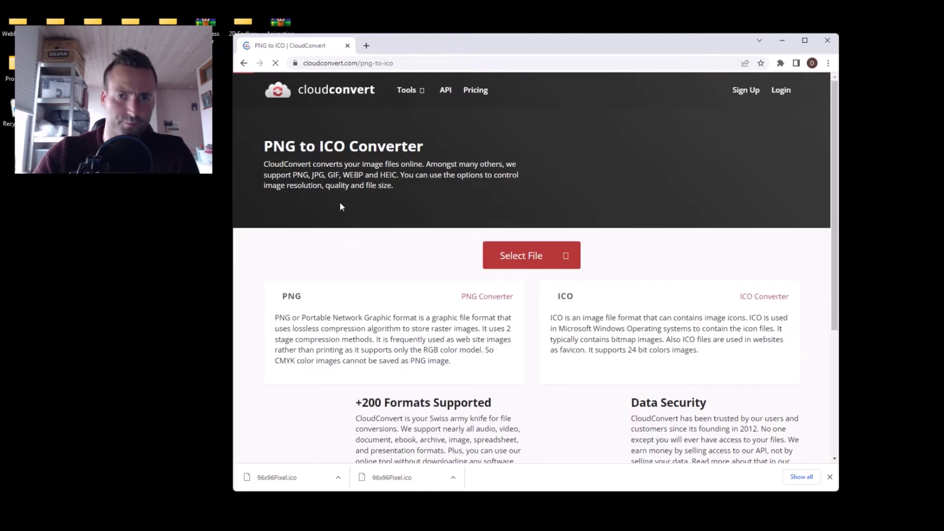
- Upload 96x96Pixel.png to CloudConvert, convert it to ICO and download 96x96Pixel.ico
{"action": "left_click", "coordinate": [516, 256]}
{"action": "left_click", "coordinate": [693, 211]}
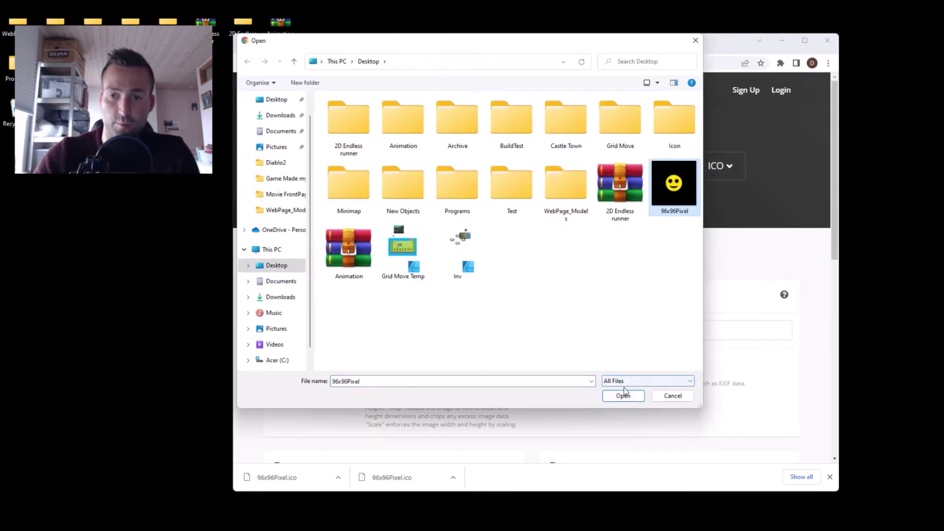
{"action": "left_click", "coordinate": [622, 396]}
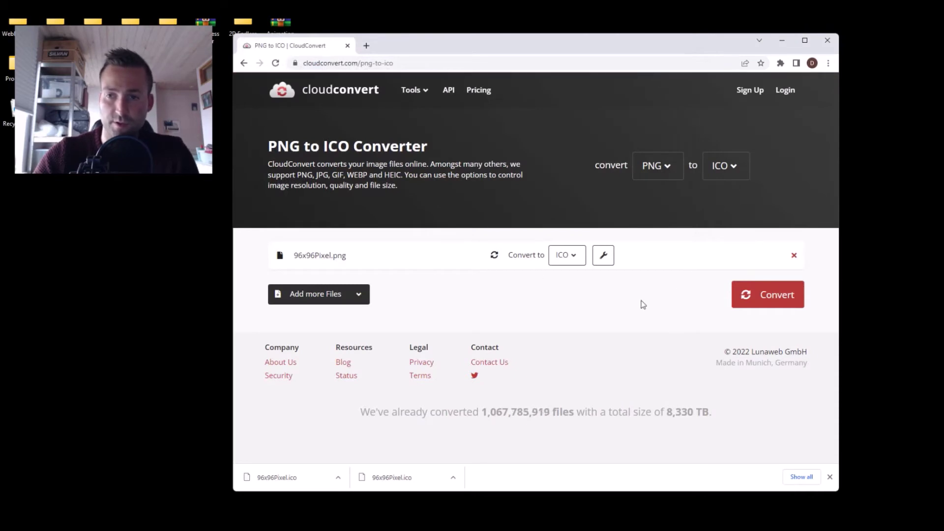
{"action": "left_click", "coordinate": [775, 293]}
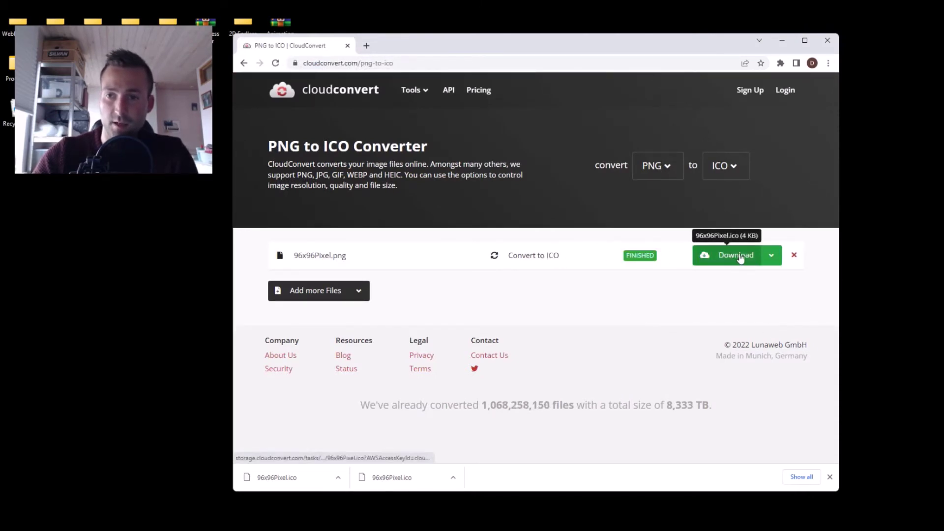
{"action": "left_click", "coordinate": [740, 257]}
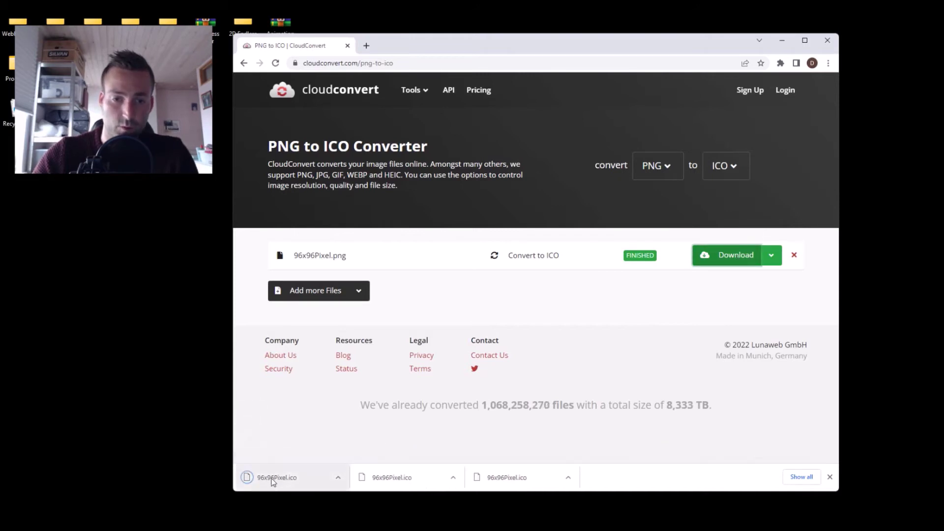
{"action": "left_click", "coordinate": [339, 480]}
- Move the downloaded 96x96Pixel.ico from Downloads onto the desktop and close Downloads
{"action": "left_click", "coordinate": [383, 442]}
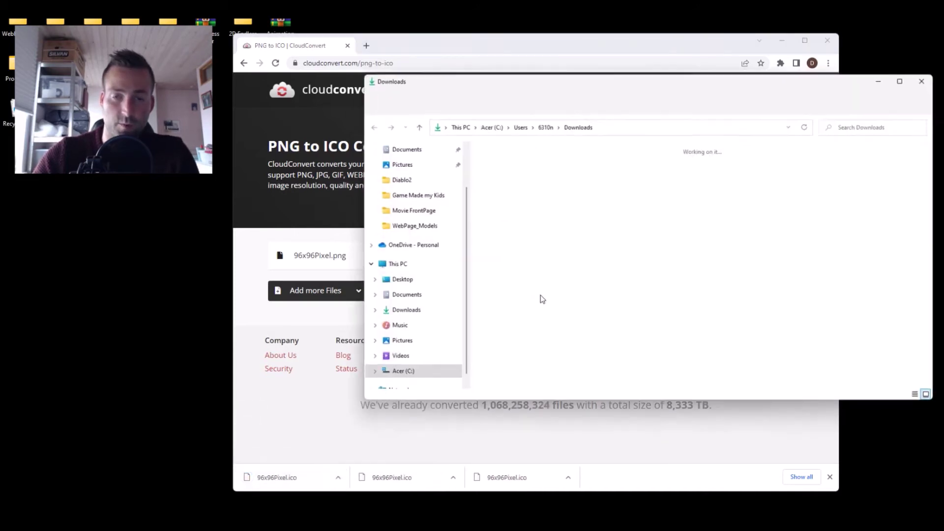
{"action": "left_click_drag", "start_coordinate": [500, 182], "coordinate": [138, 282]}
{"action": "left_click", "coordinate": [932, 76]}
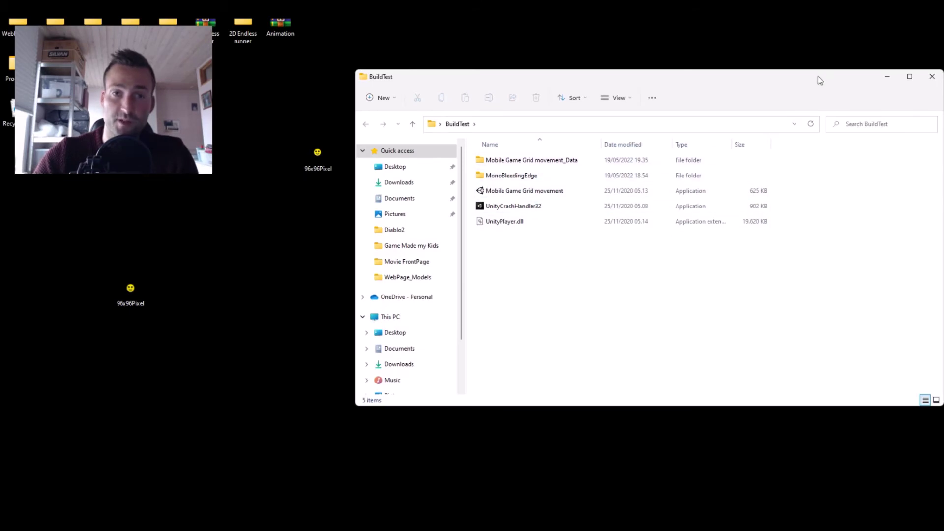
- Reposition the BuildTest folder window and dismiss the Unity build settings
{"action": "left_click_drag", "start_coordinate": [818, 76], "coordinate": [802, 72]}
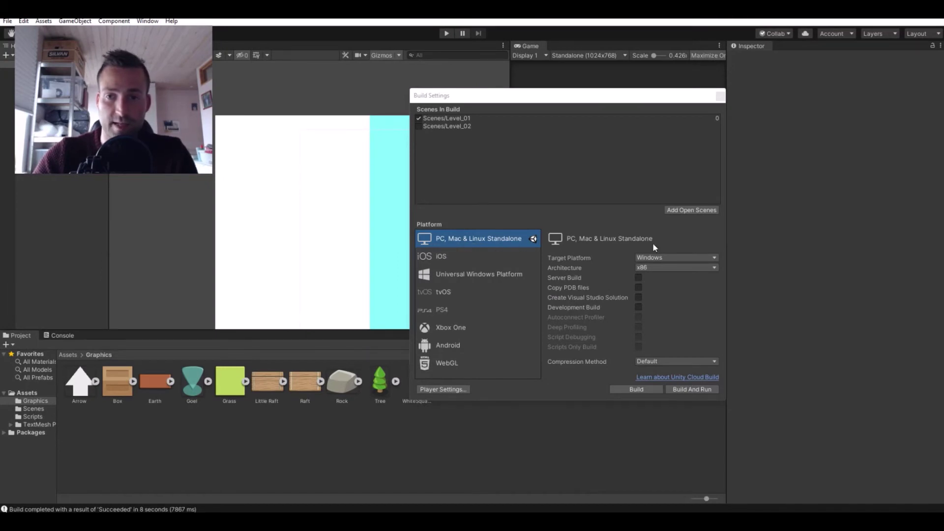
{"action": "left_click", "coordinate": [720, 96]}
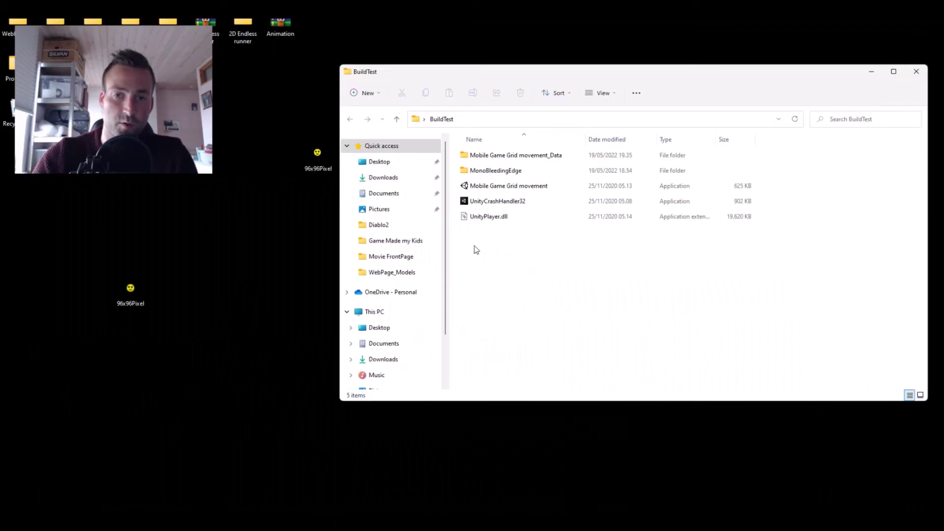
{"action": "left_click_drag", "start_coordinate": [769, 82], "coordinate": [742, 106]}
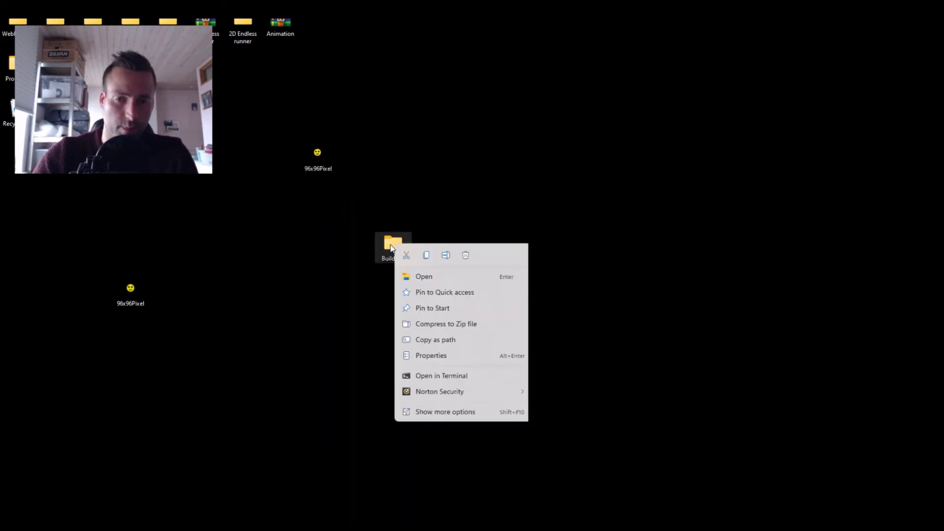
- Add the BuildTest folder to a WinRAR archive with Fastest compression
{"action": "left_click", "coordinate": [450, 413]}
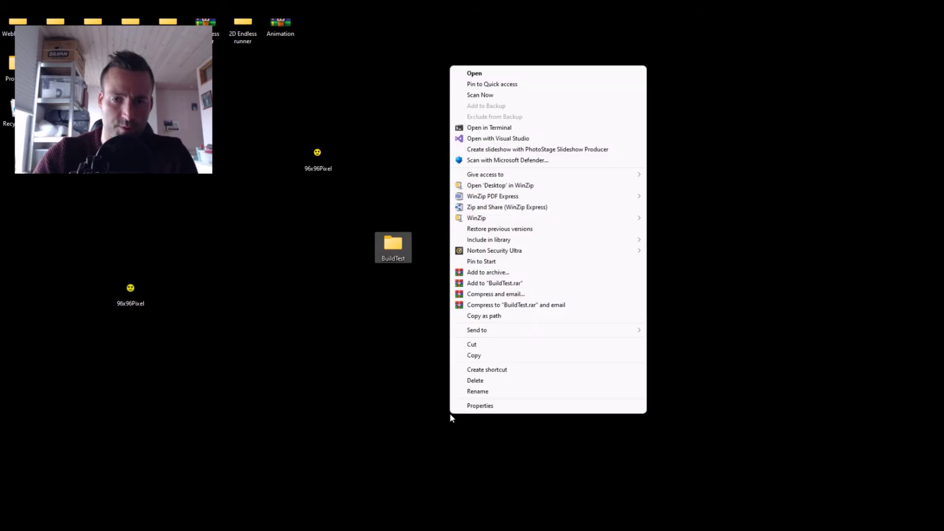
{"action": "left_click", "coordinate": [492, 274]}
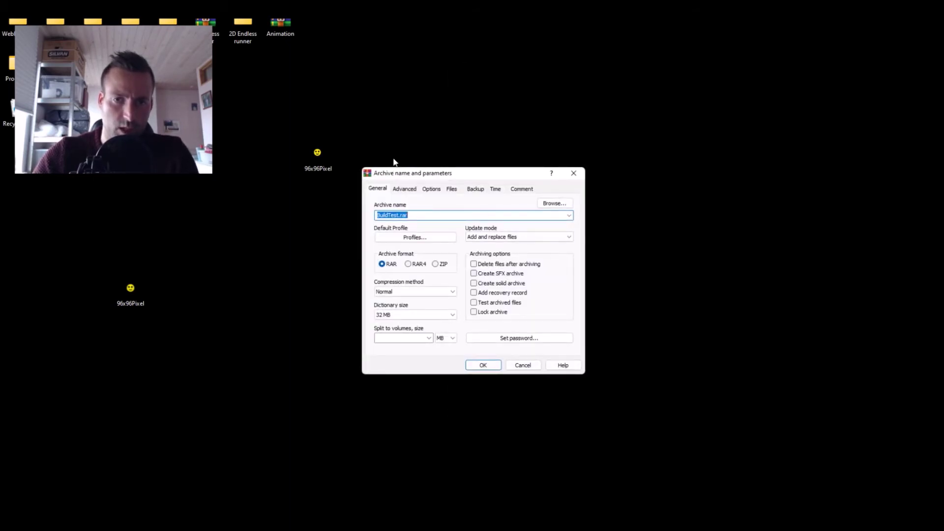
{"action": "left_click", "coordinate": [393, 292]}
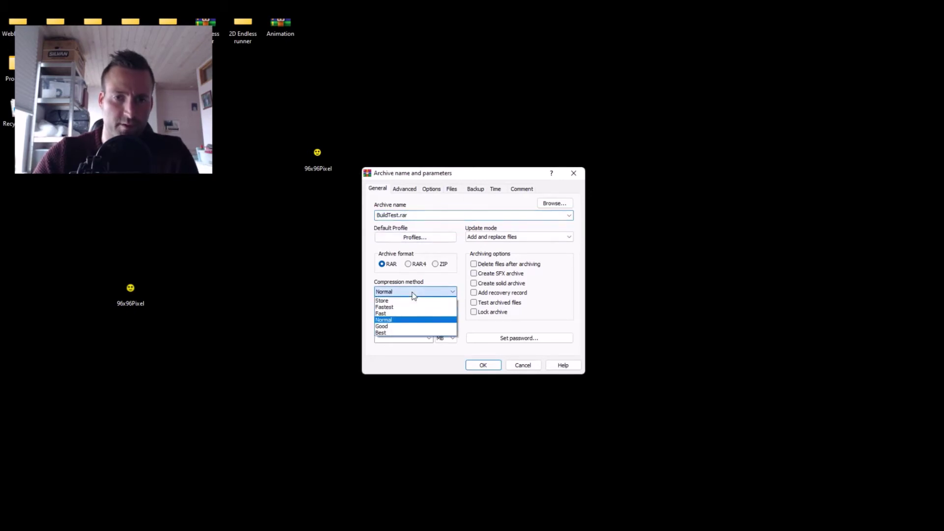
{"action": "left_click", "coordinate": [390, 307]}
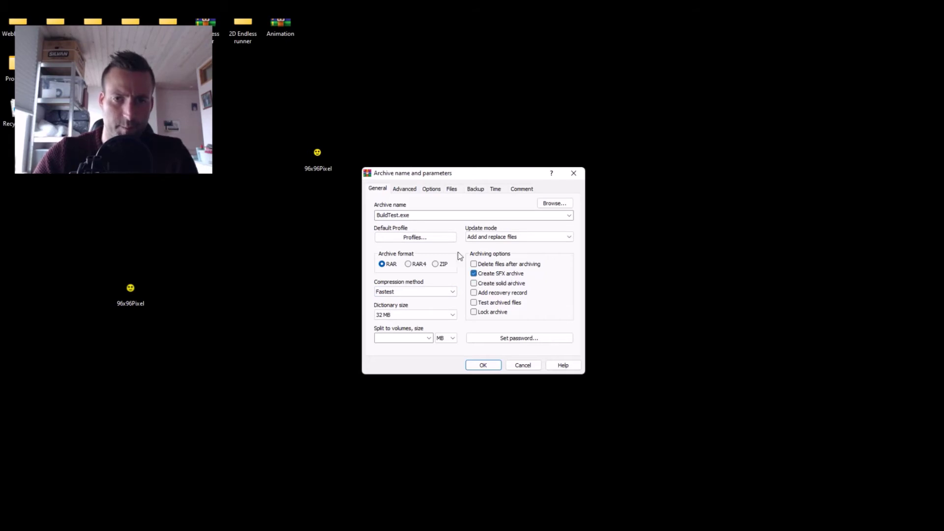
- Open SFX options from the Advanced tab and show the Setup run-after-extraction settings
{"action": "left_click", "coordinate": [410, 191]}
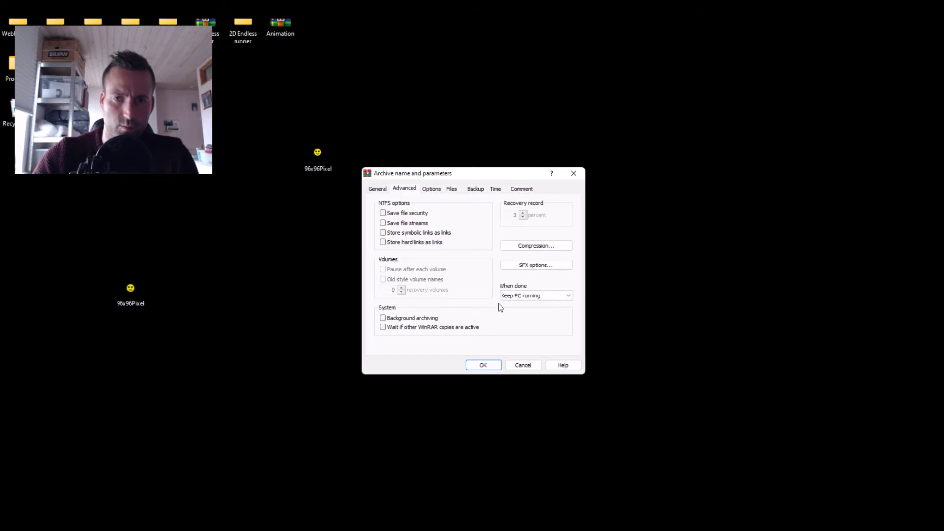
{"action": "left_click", "coordinate": [538, 266]}
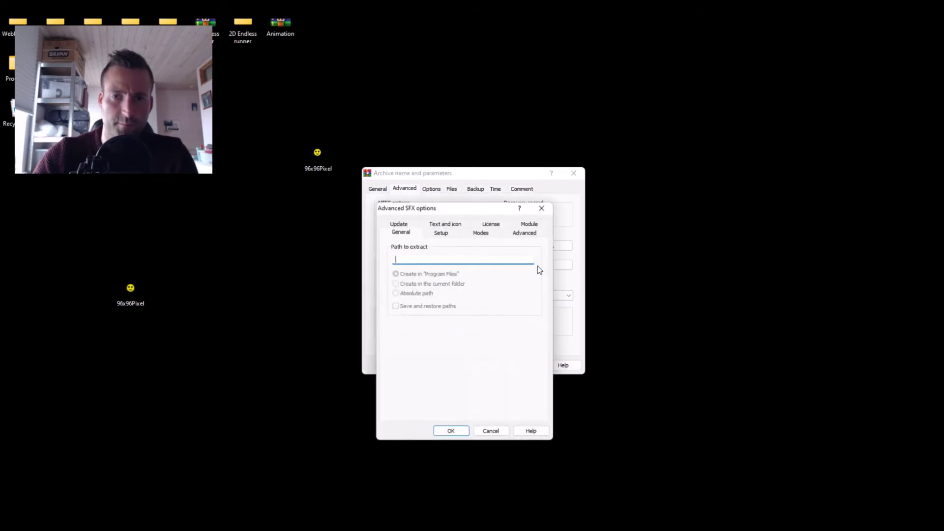
{"action": "left_click", "coordinate": [449, 234]}
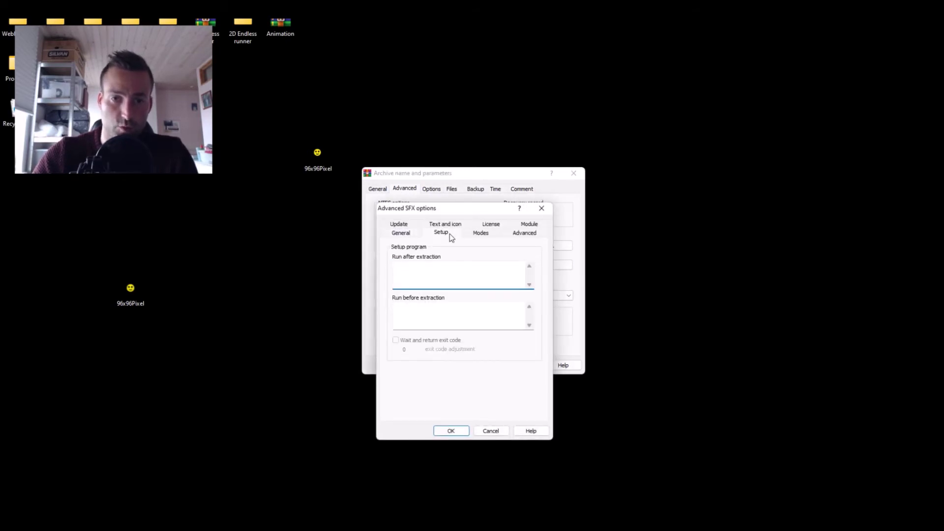
{"action": "left_click_drag", "start_coordinate": [464, 212], "coordinate": [643, 236]}
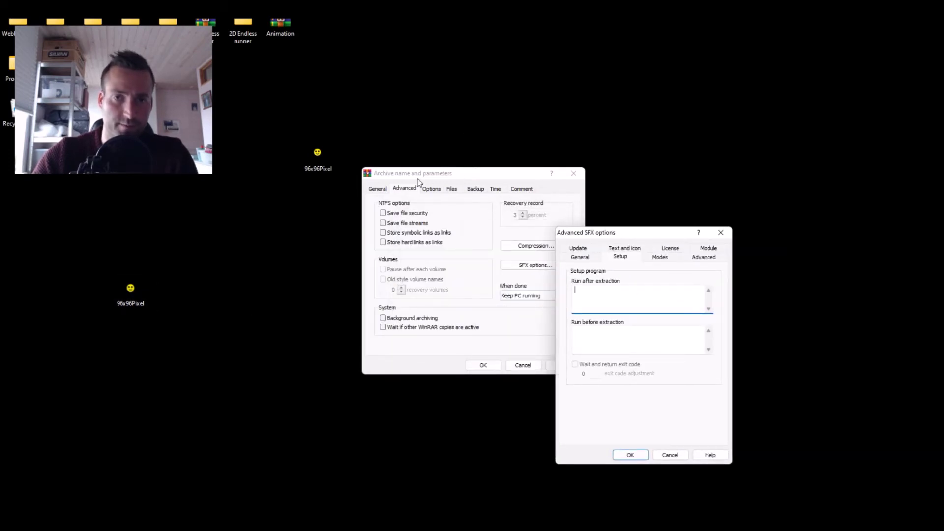
{"action": "left_click_drag", "start_coordinate": [634, 234], "coordinate": [510, 242]}
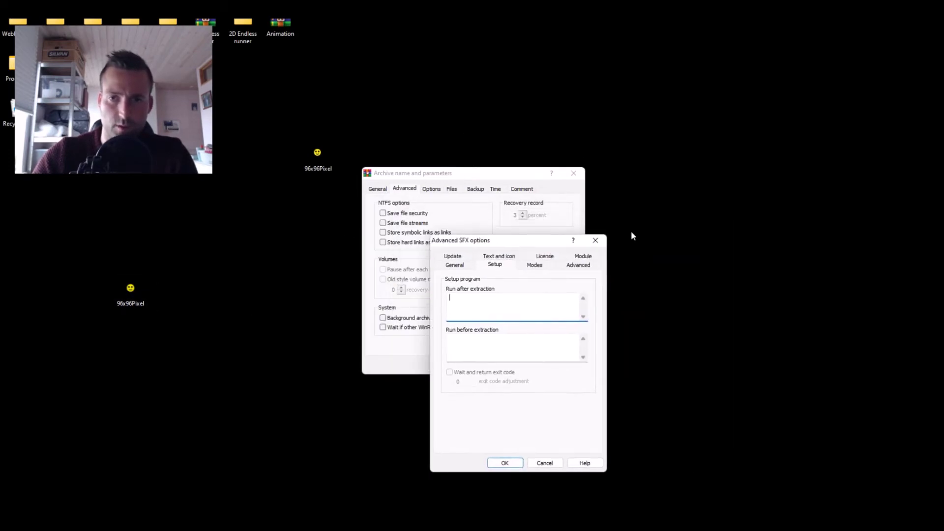
{"action": "left_click", "coordinate": [592, 240]}
{"action": "left_click_drag", "start_coordinate": [527, 185], "coordinate": [675, 154]}
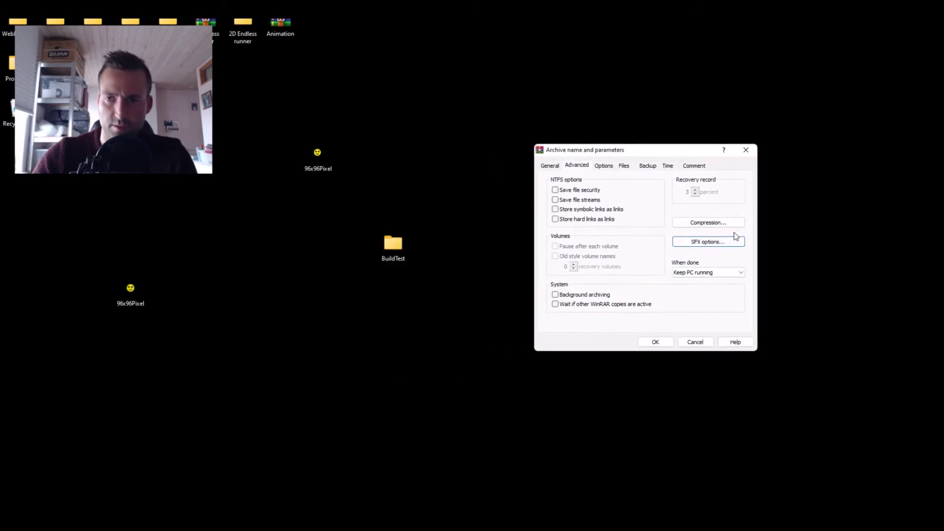
{"action": "left_click", "coordinate": [720, 244]}
{"action": "left_click", "coordinate": [628, 212]}
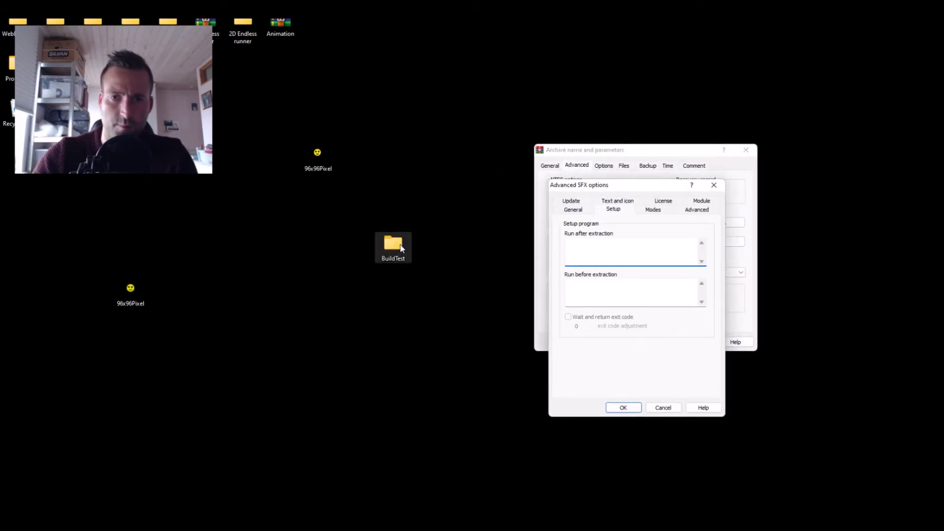
- Enter 'BuildTest\' in the Run after extraction field using the copied folder name
{"action": "left_click", "coordinate": [389, 248]}
{"action": "right_click", "coordinate": [389, 248]}
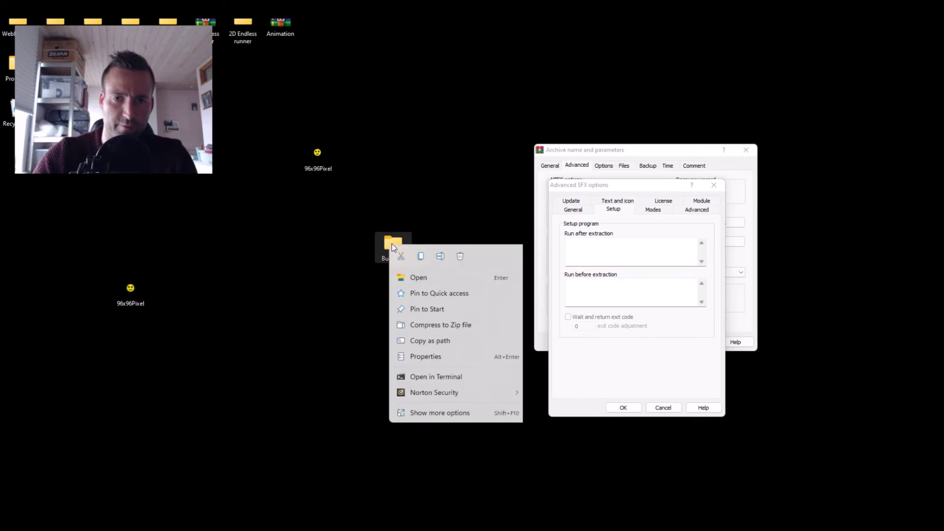
{"action": "left_click", "coordinate": [434, 256]}
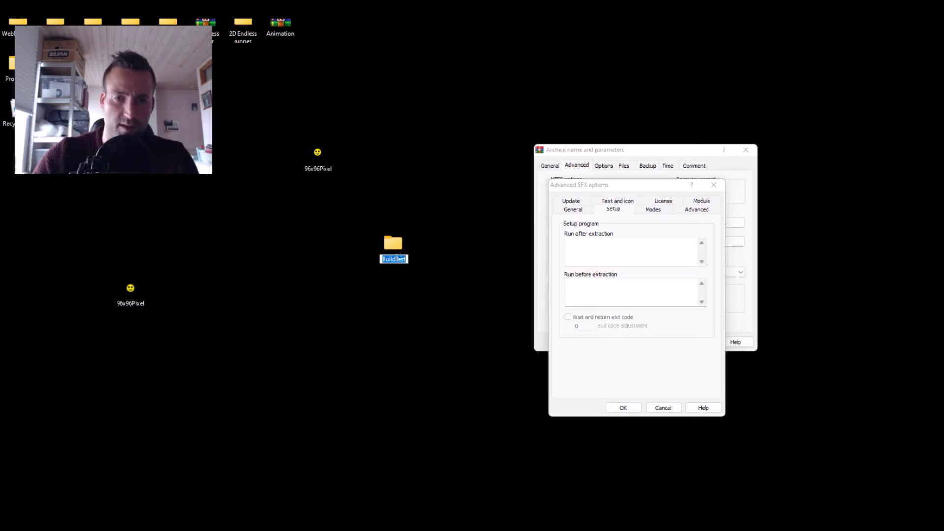
{"action": "key", "text": "ctrl+c"}
{"action": "key", "text": "Return"}
{"action": "left_click", "coordinate": [598, 243]}
{"action": "key", "text": "ctrl+v"}
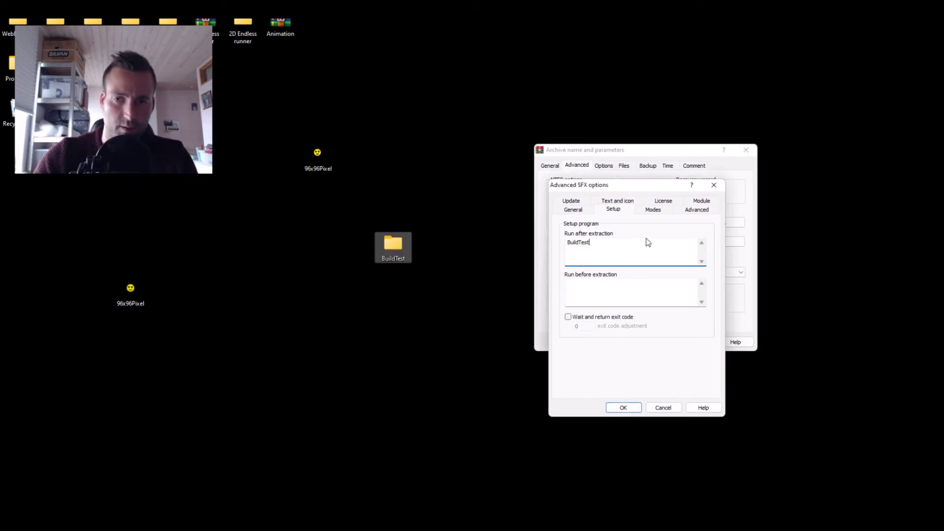
{"action": "type", "text": "\\"}
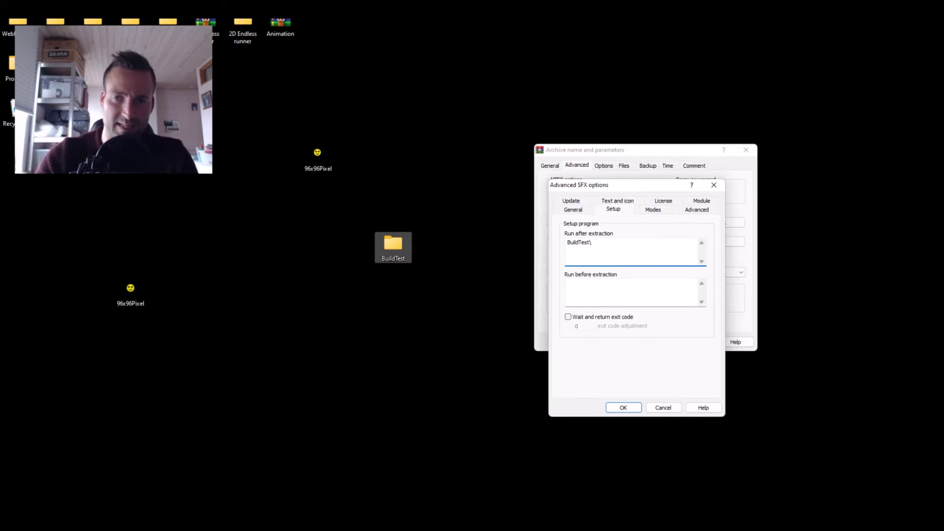
- Append 'Mobile Game Grid movement.exe' to the run path from the game file's name
{"action": "double_click", "coordinate": [393, 256]}
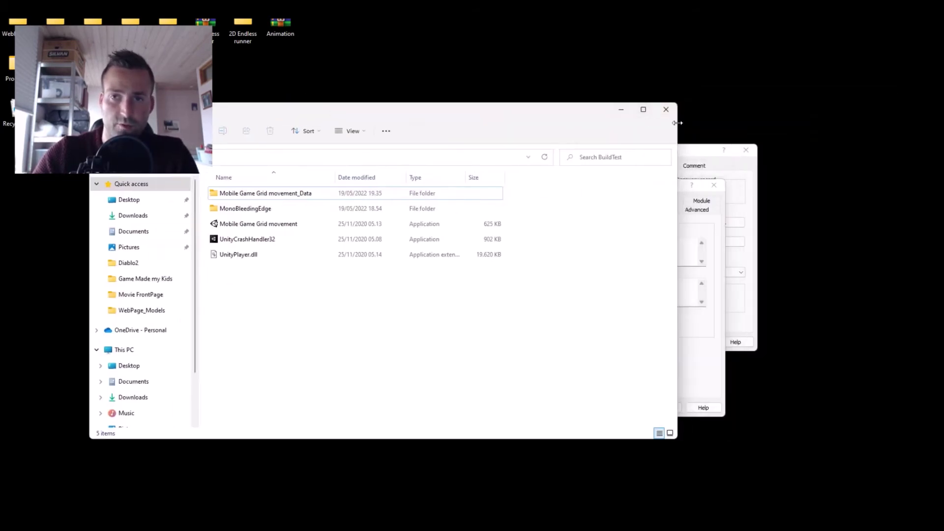
{"action": "left_click_drag", "start_coordinate": [677, 123], "coordinate": [498, 123]}
{"action": "left_click", "coordinate": [236, 226]}
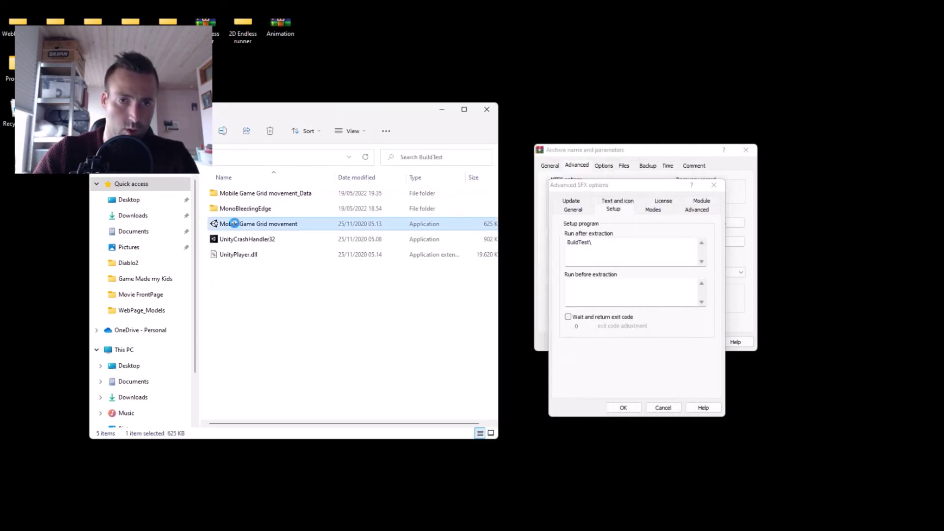
{"action": "right_click", "coordinate": [236, 226]}
{"action": "left_click", "coordinate": [288, 235]}
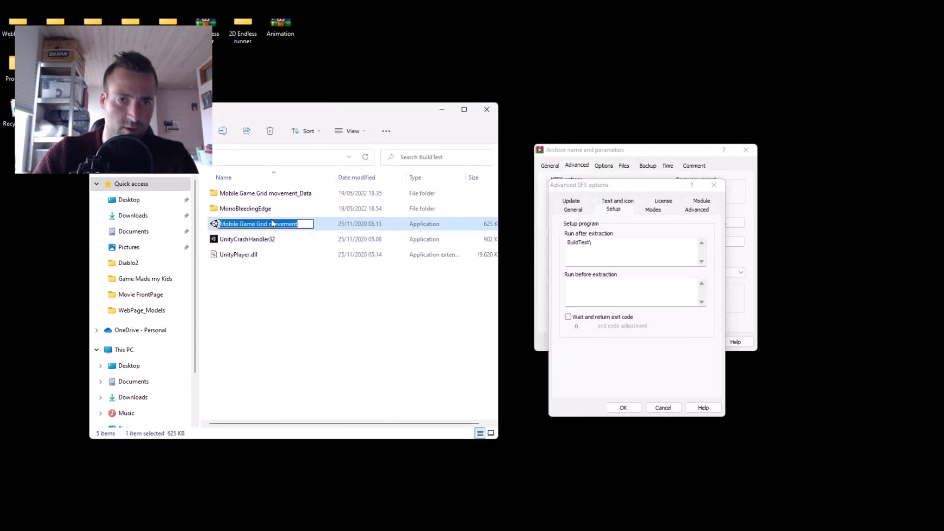
{"action": "left_click", "coordinate": [613, 246]}
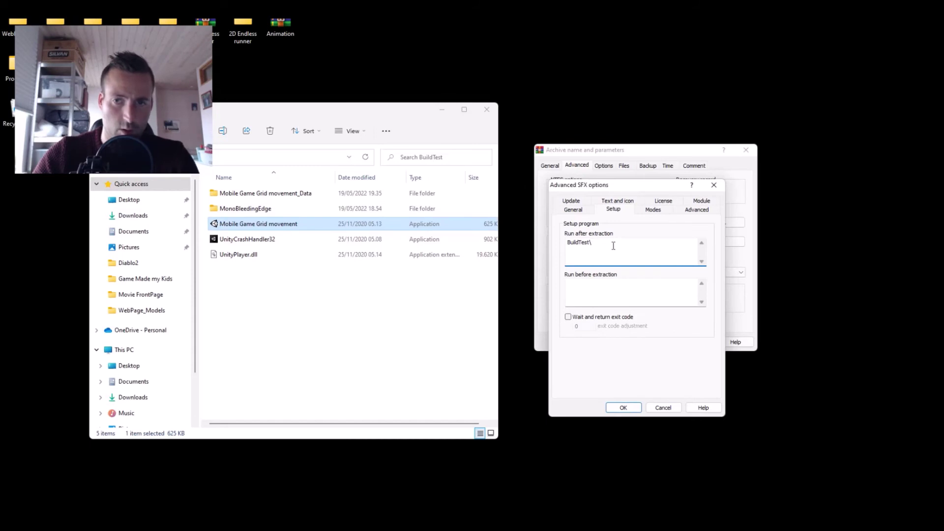
{"action": "key", "text": "ctrl+v"}
{"action": "type", "text": ".e"}
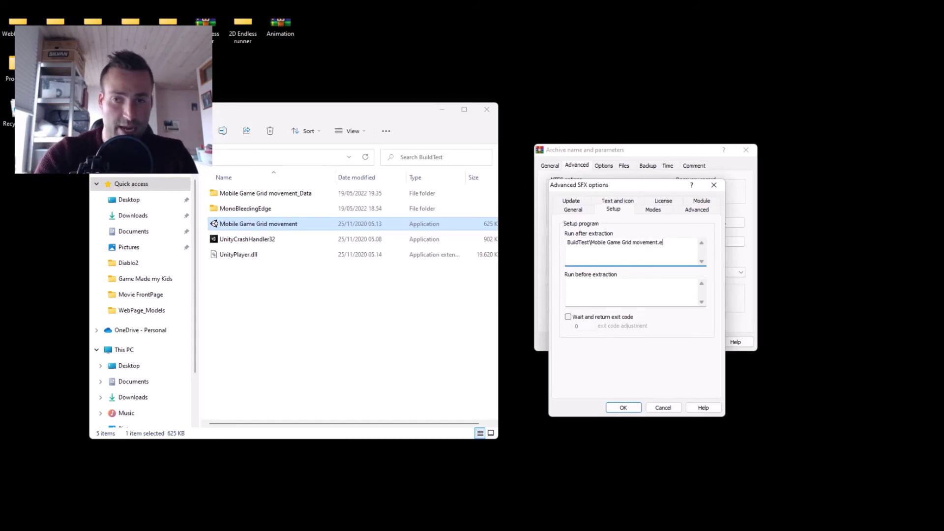
{"action": "type", "text": "xe"}
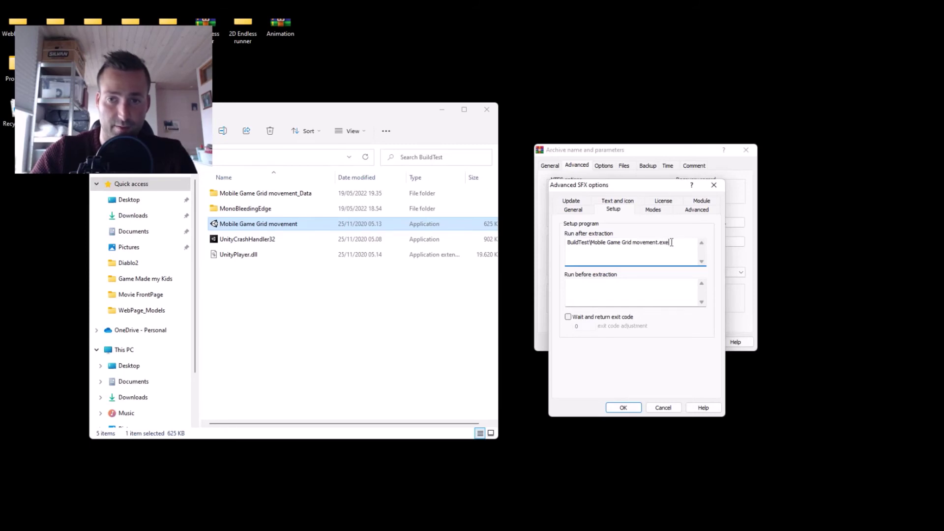
- Make the SFX archive unpack to a temporary folder
{"action": "left_click", "coordinate": [654, 209]}
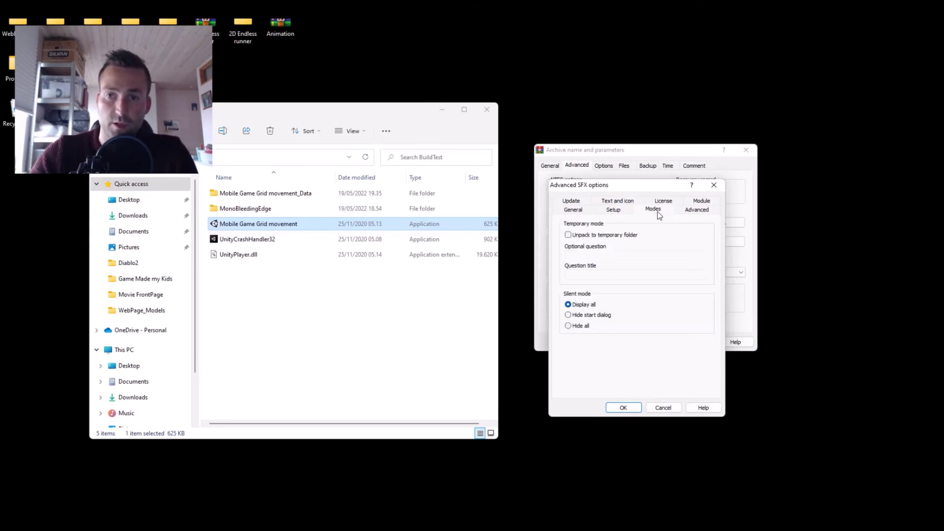
{"action": "left_click", "coordinate": [568, 236]}
{"action": "left_click", "coordinate": [698, 210]}
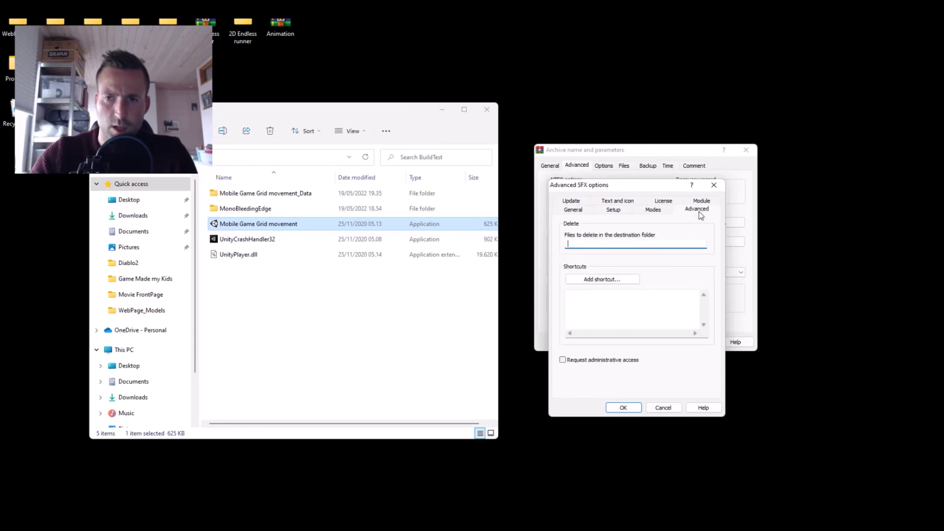
- Set the SFX icon to 96x96Pixel.ico and confirm the SFX options
{"action": "left_click", "coordinate": [622, 202]}
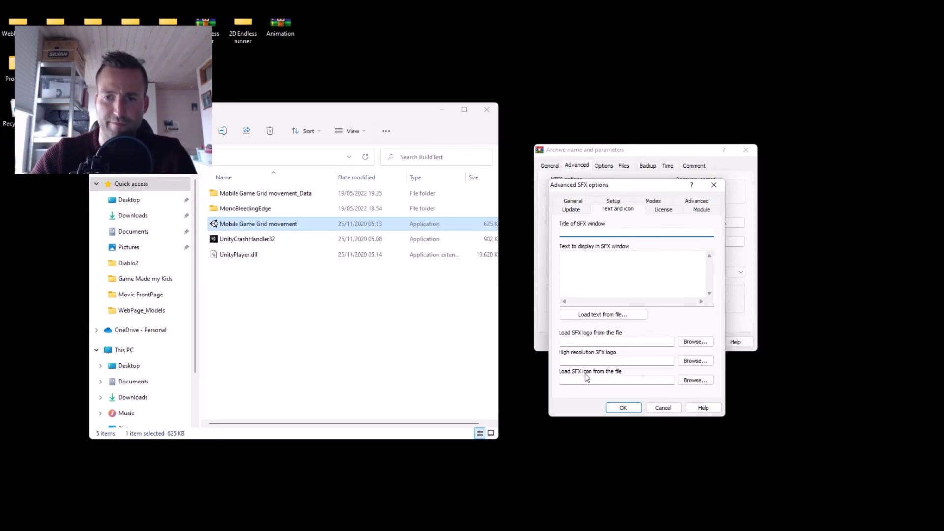
{"action": "left_click", "coordinate": [706, 382]}
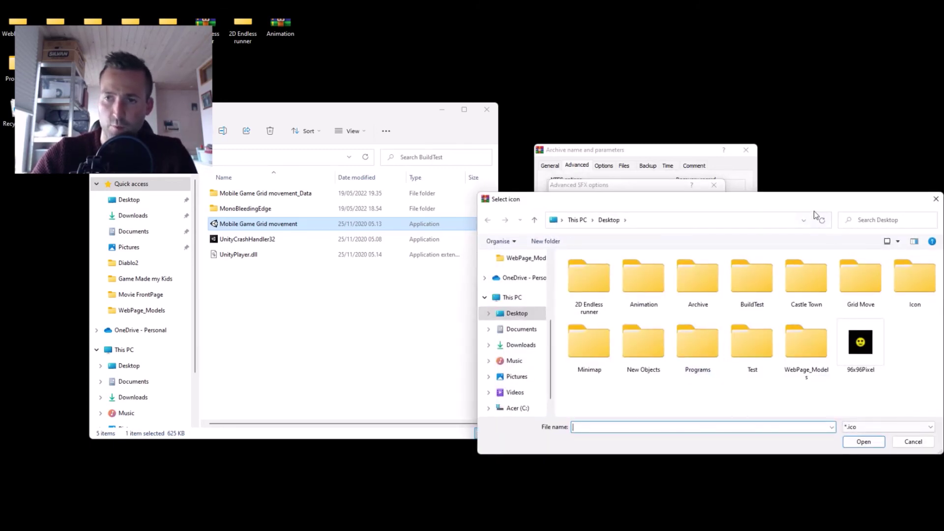
{"action": "left_click_drag", "start_coordinate": [813, 208], "coordinate": [702, 179]}
{"action": "left_click", "coordinate": [759, 315]}
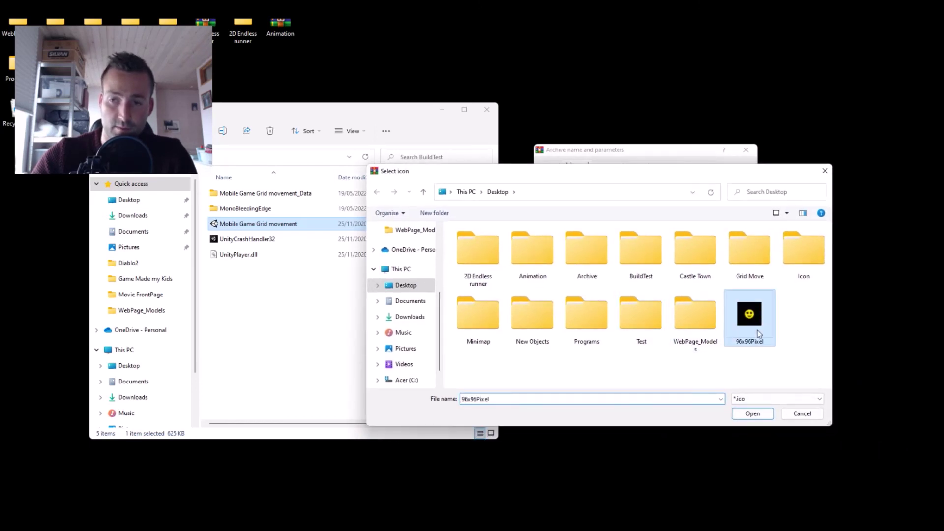
{"action": "left_click", "coordinate": [755, 415]}
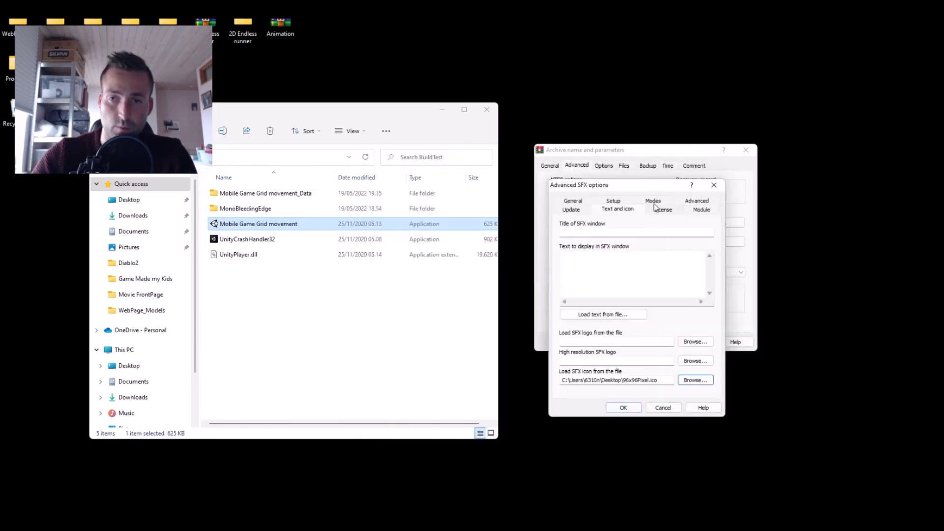
{"action": "left_click_drag", "start_coordinate": [627, 186], "coordinate": [462, 169]}
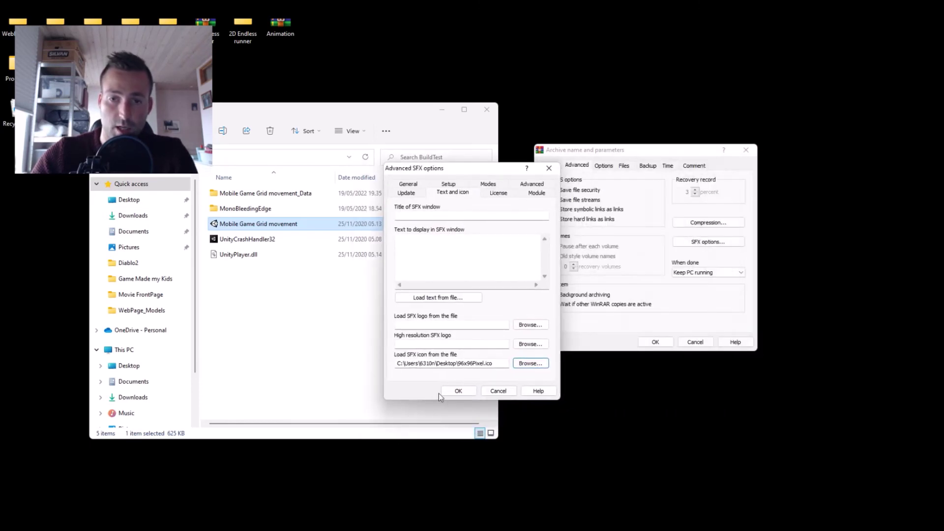
{"action": "left_click", "coordinate": [467, 392]}
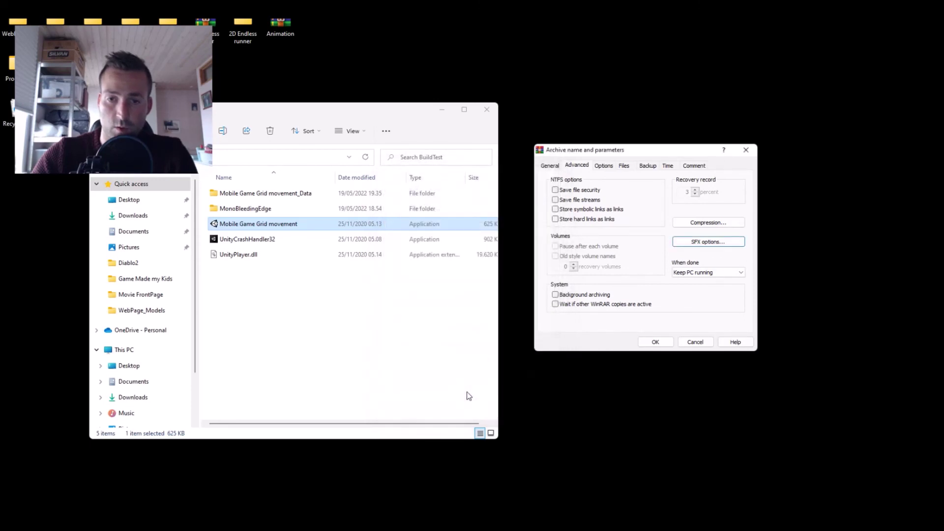
- Create the BuildTest.exe archive and minimise the BuildTest folder window
{"action": "left_click", "coordinate": [657, 342]}
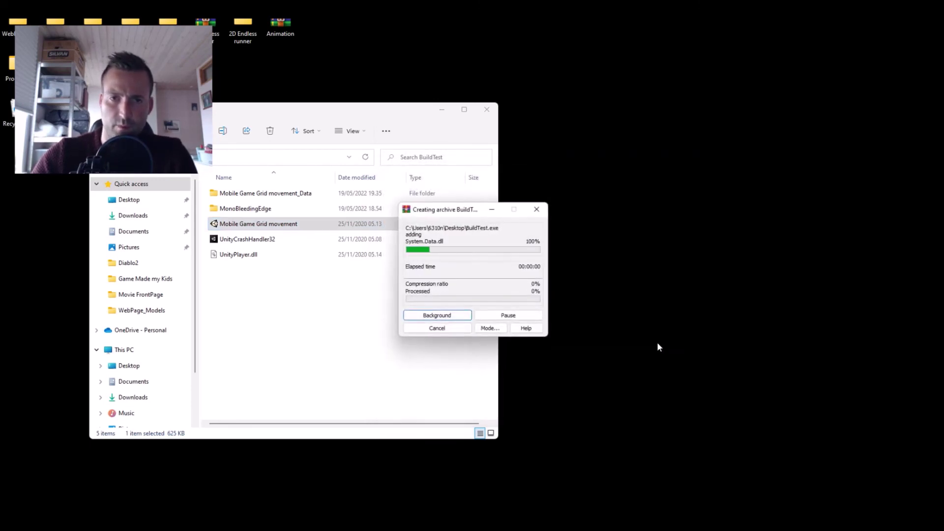
{"action": "left_click", "coordinate": [442, 110]}
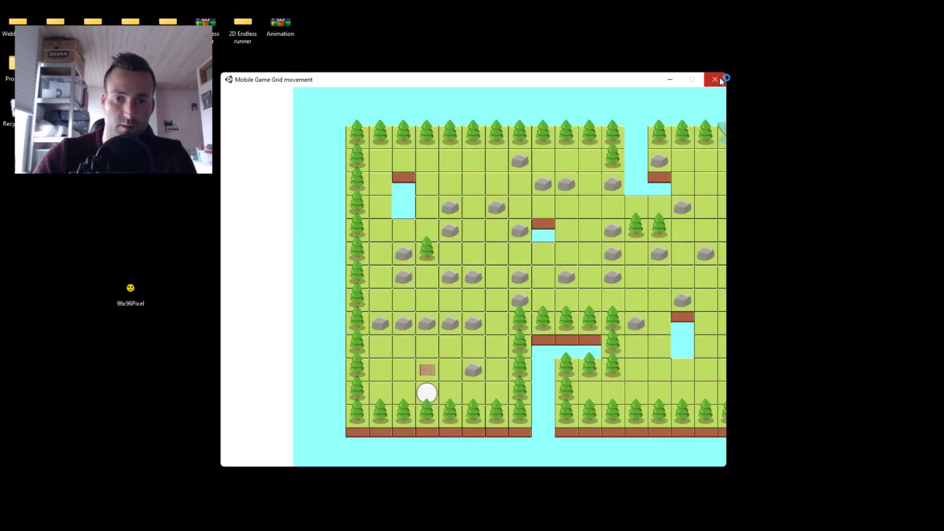
- Close the Mobile Game Grid game and move the smiley-icon BuildTest.exe beside the BuildTest folder
{"action": "left_click", "coordinate": [715, 79]}
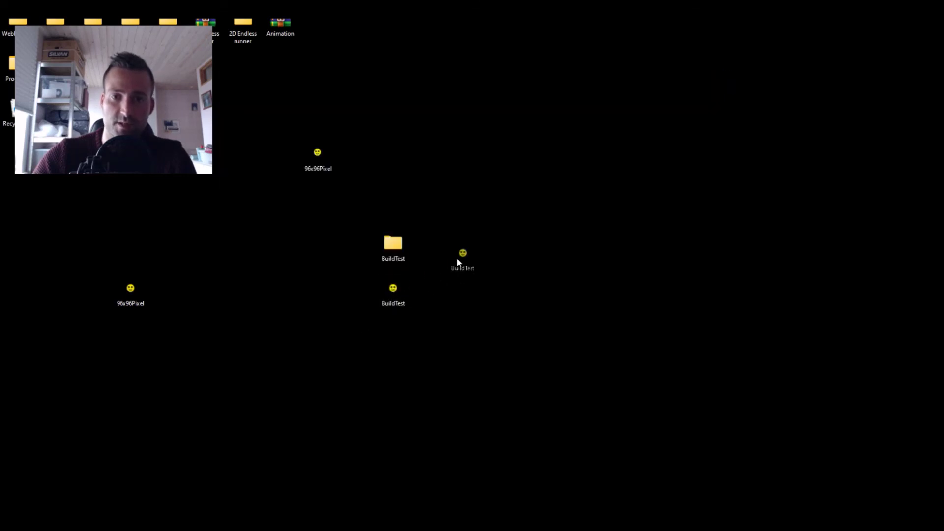
{"action": "left_click_drag", "start_coordinate": [457, 262], "coordinate": [460, 260]}
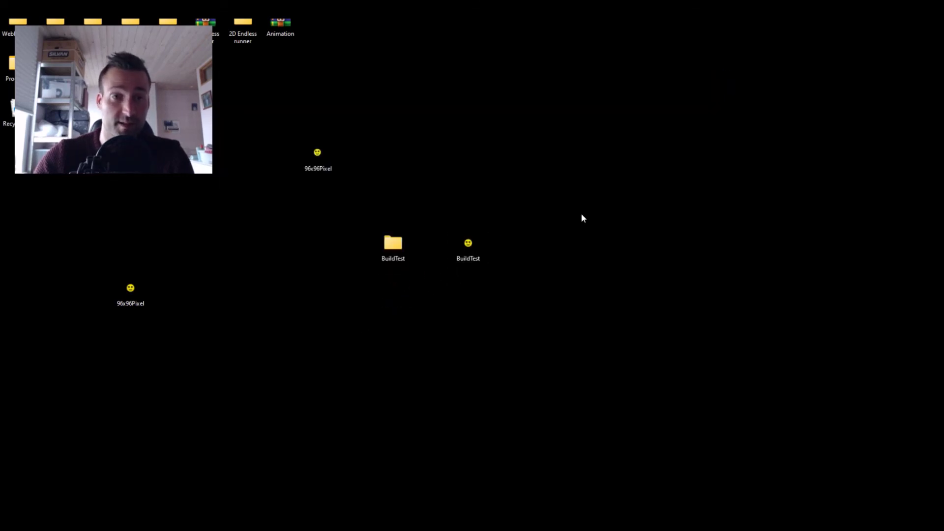